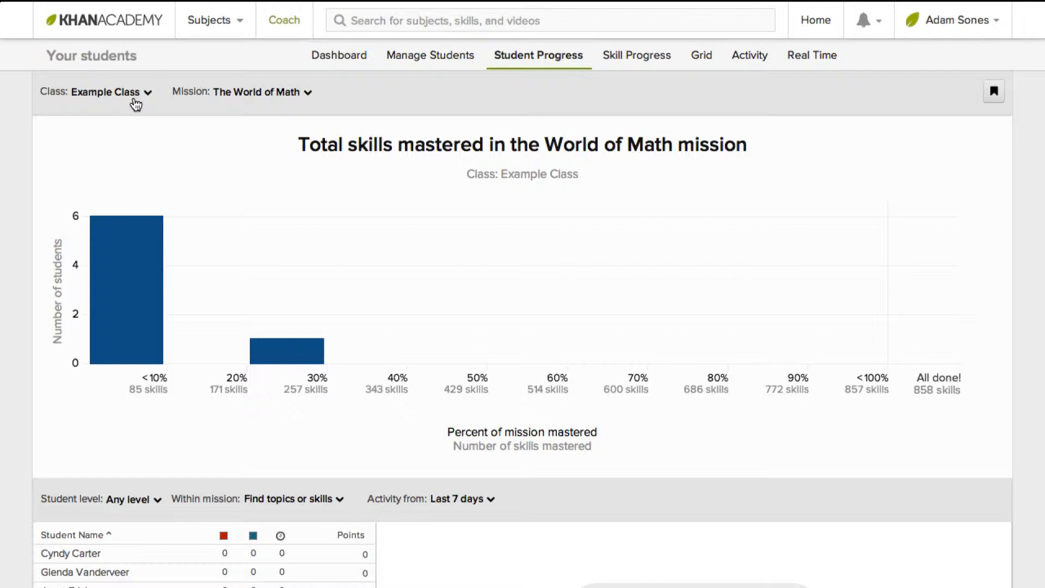
click(134, 103)
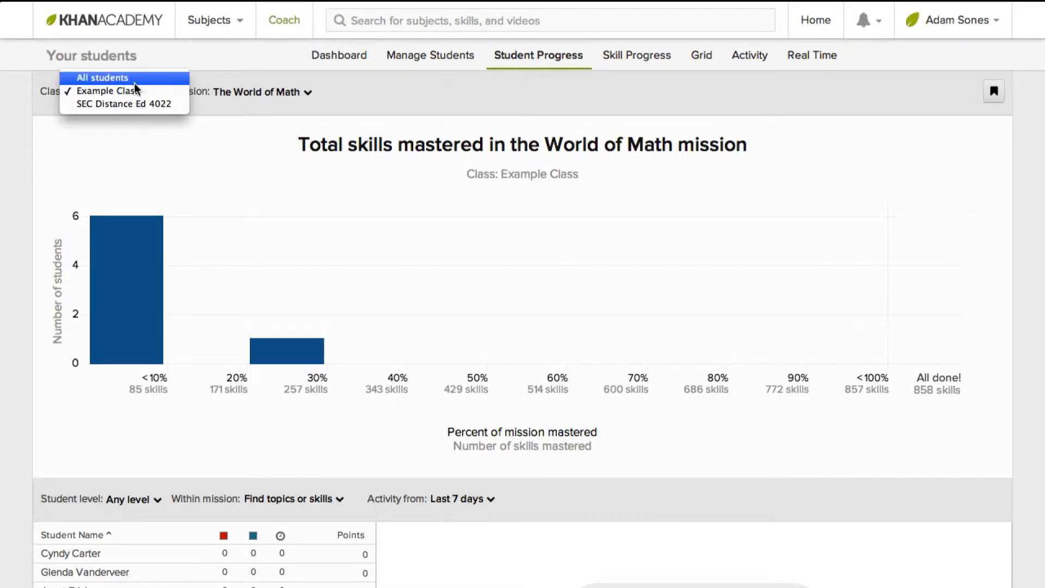
click(38, 110)
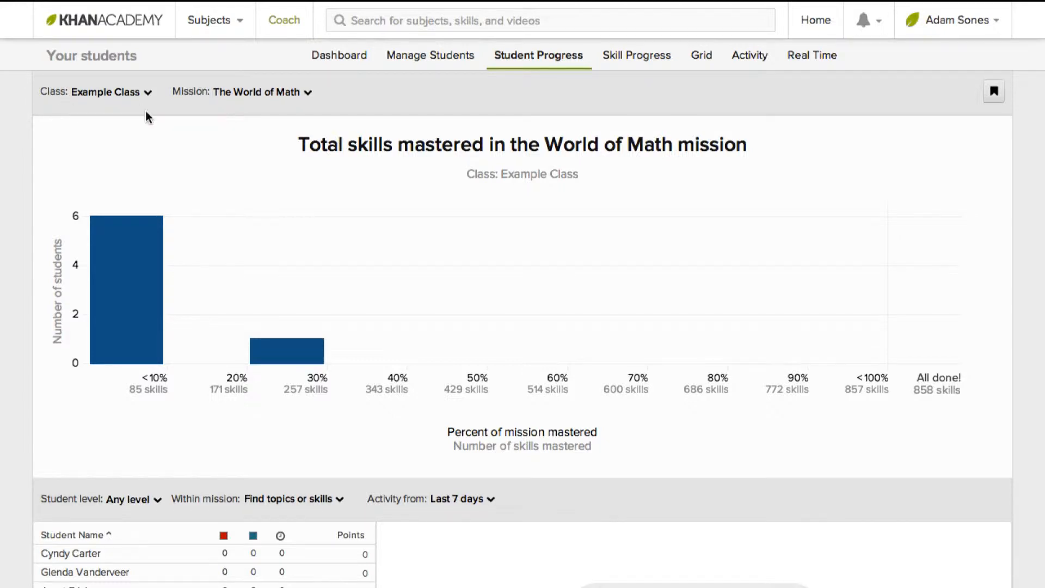
- Set the activity period of the class's student table to All time
scroll(158, 128, down, 2)
click(159, 133)
scroll(158, 133, down, 3)
click(157, 130)
scroll(156, 131, down, 1)
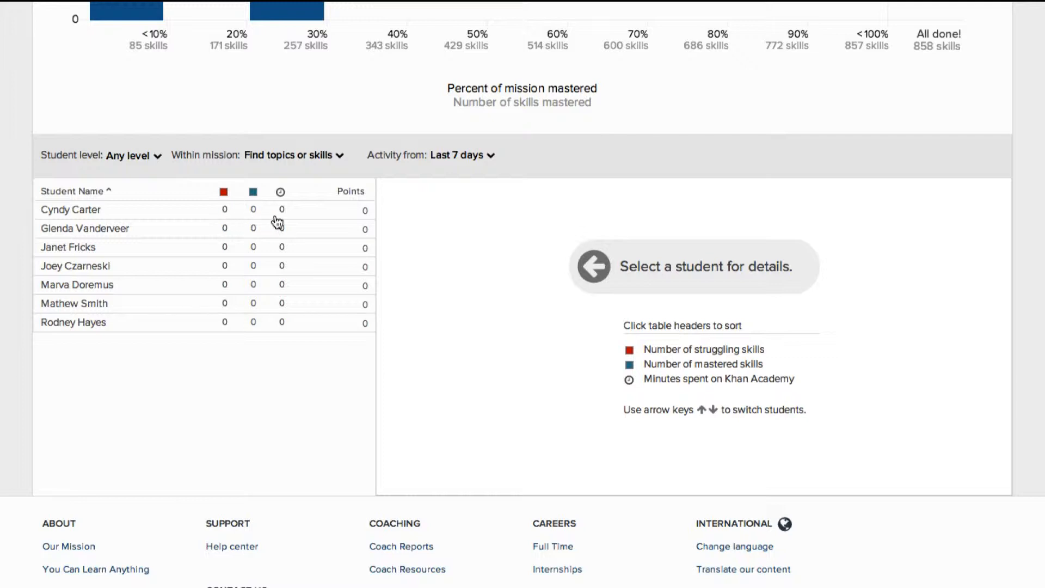
mouse_move(226, 200)
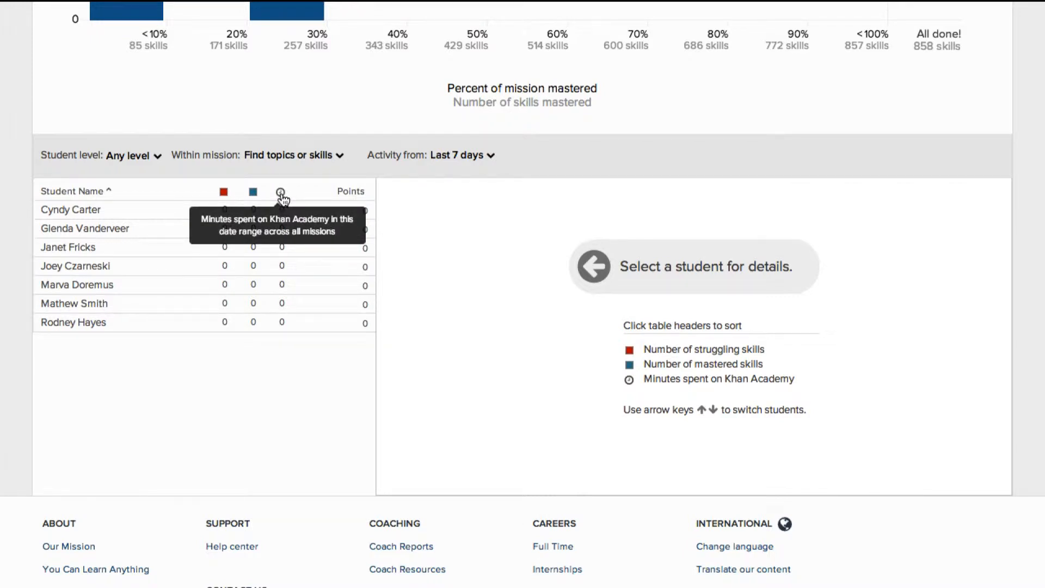
mouse_move(352, 198)
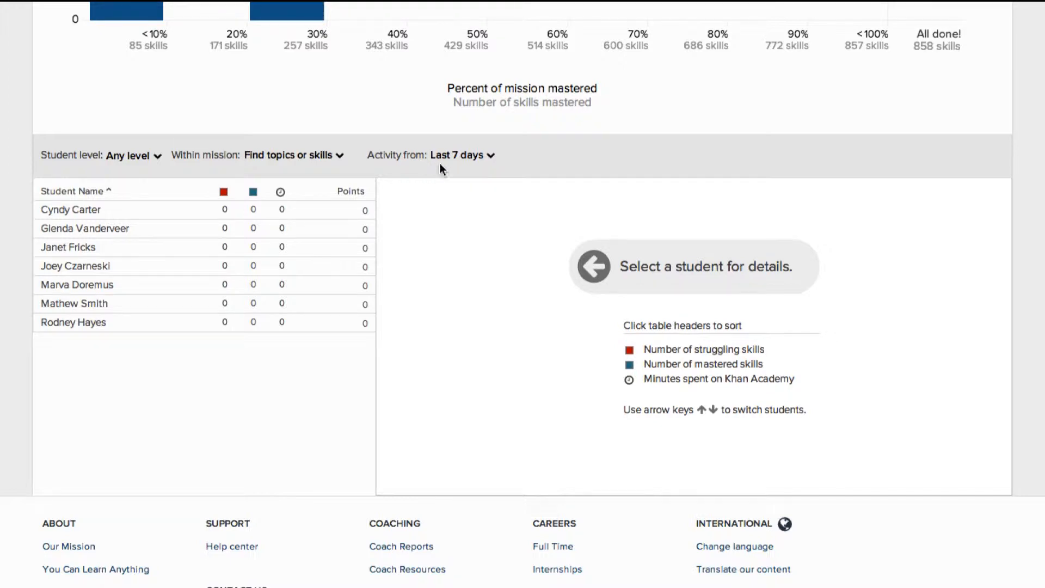
click(466, 164)
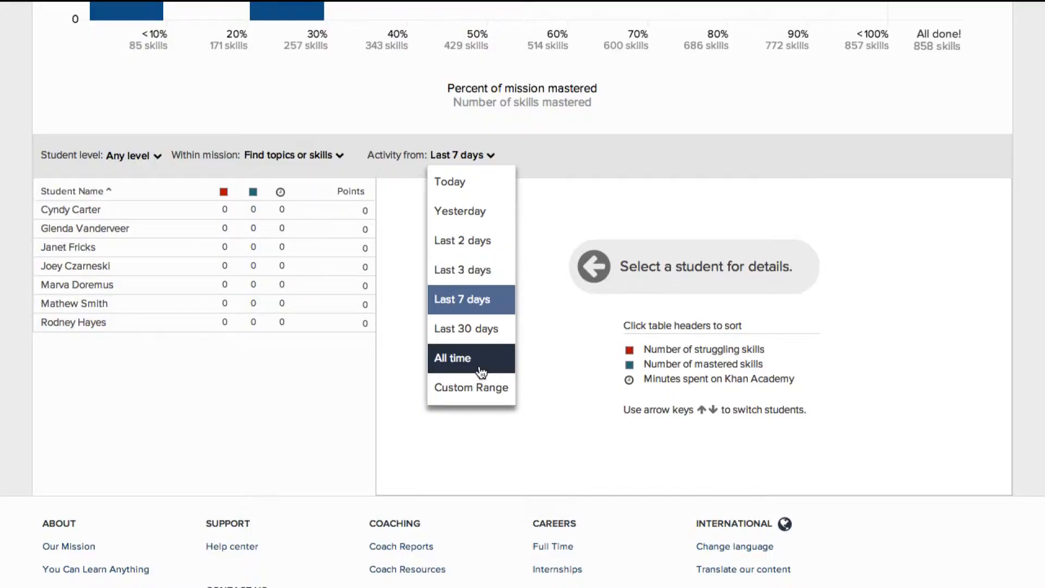
click(480, 370)
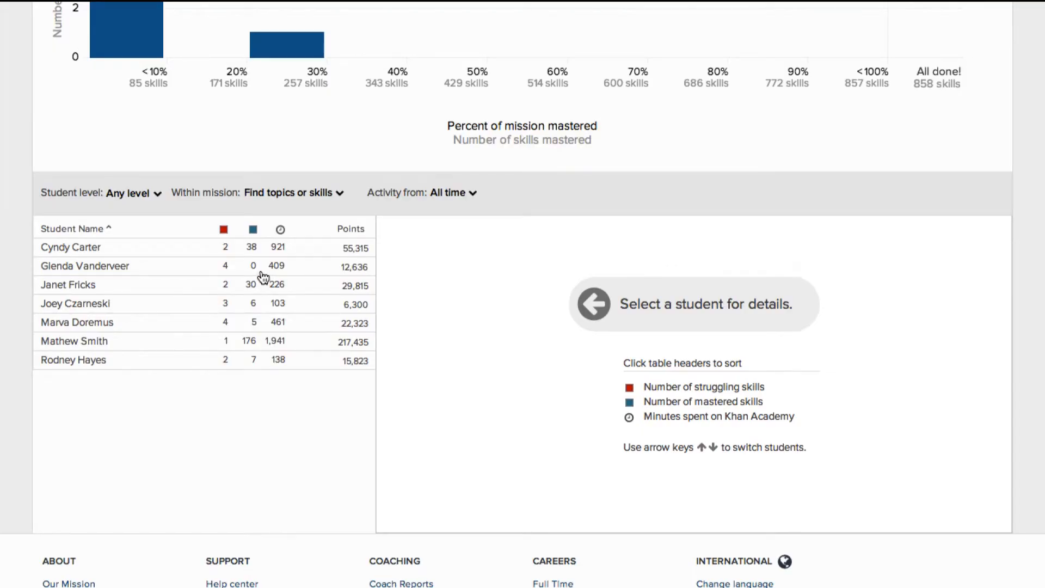
- Open the second student's details and examine the level, question count and time for each attempted skill
click(263, 278)
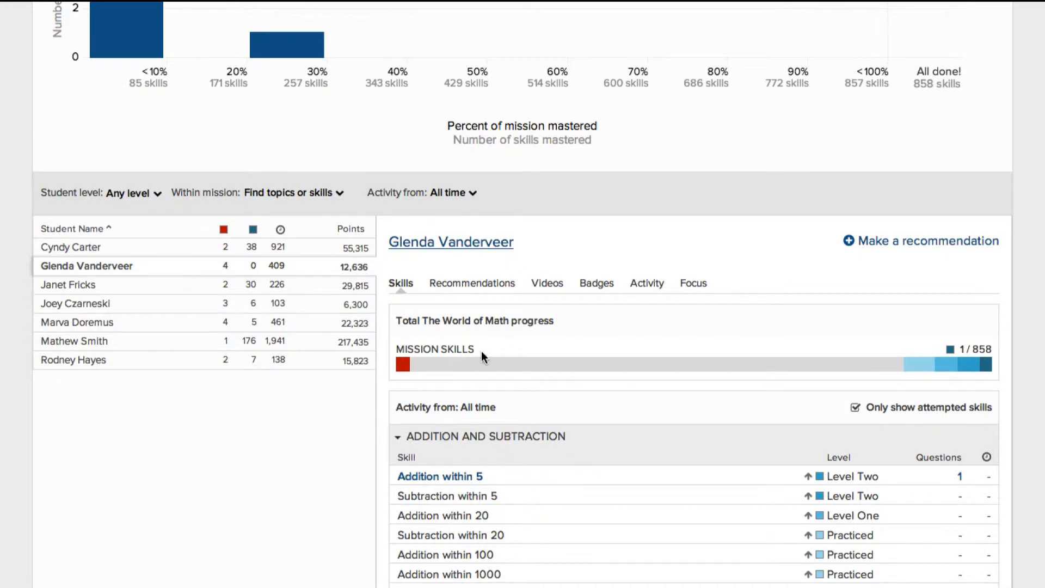
scroll(674, 373, down, 1)
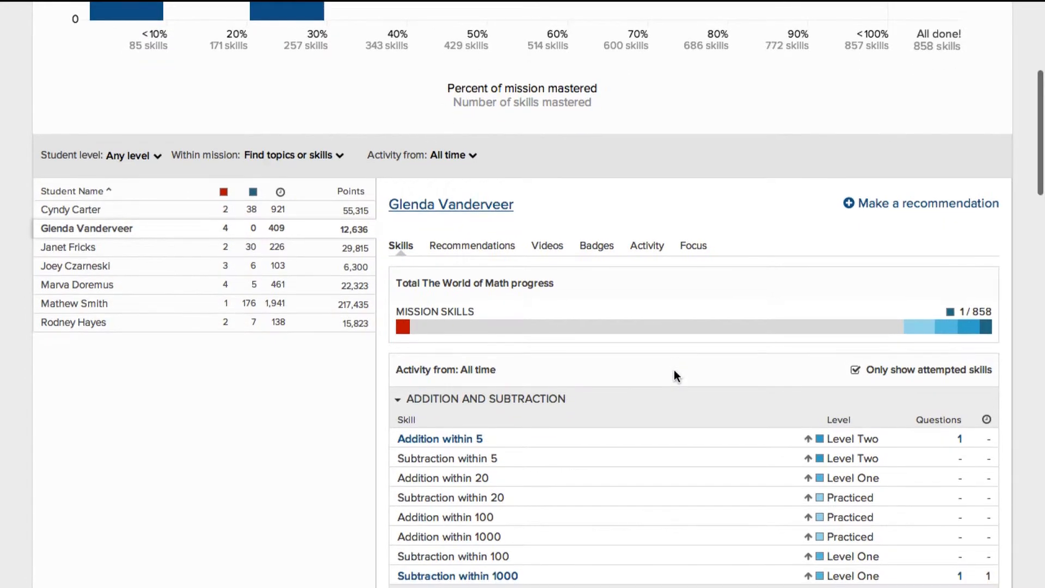
scroll(673, 373, down, 1)
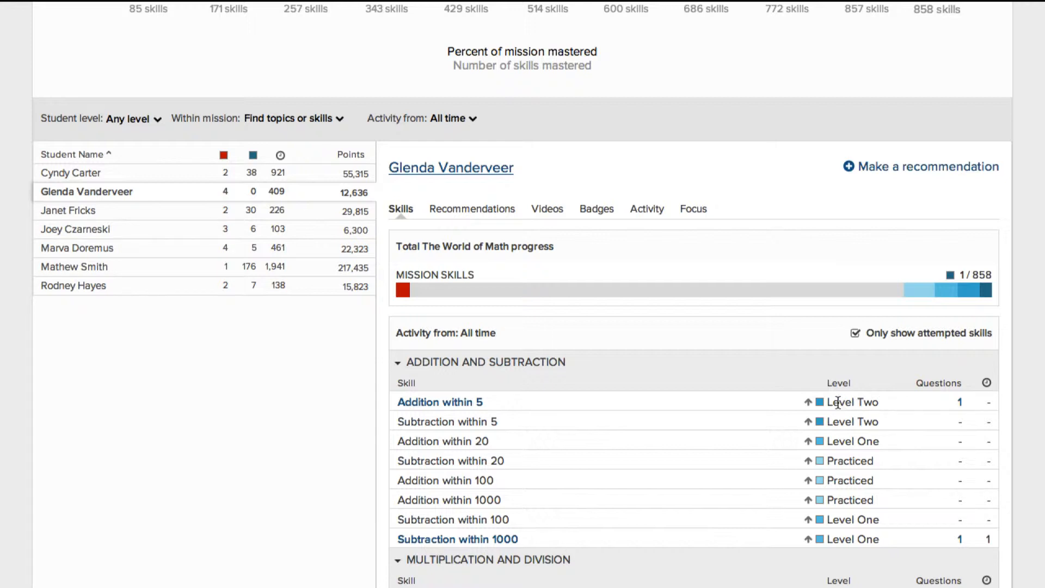
scroll(836, 402, down, 2)
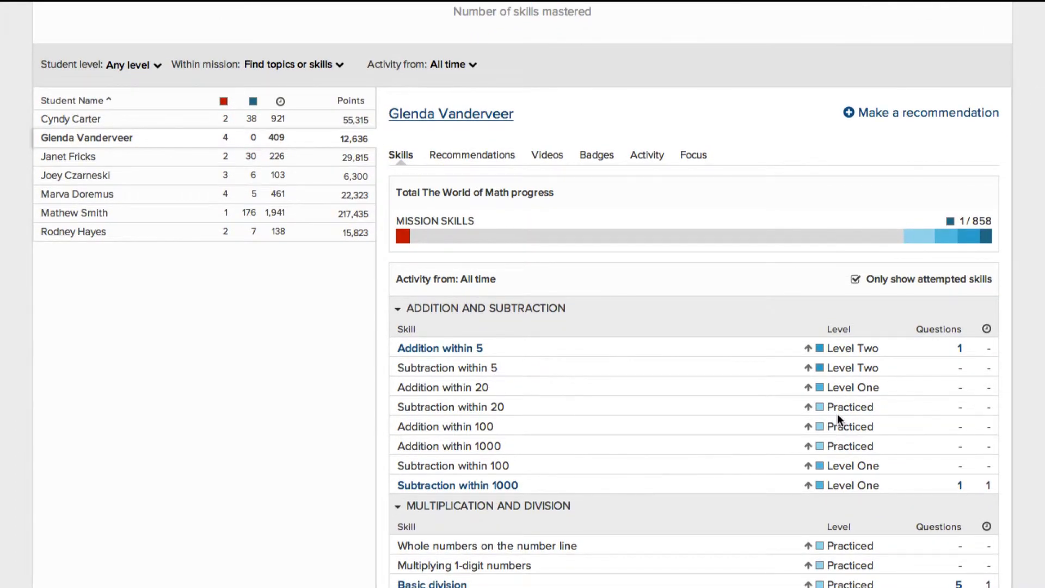
scroll(837, 414, down, 2)
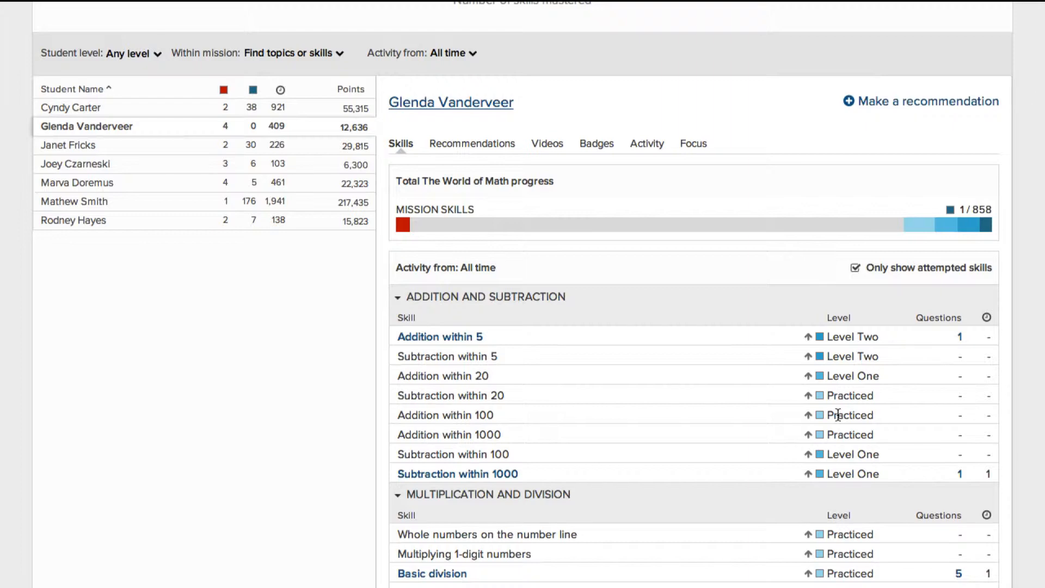
scroll(837, 413, down, 5)
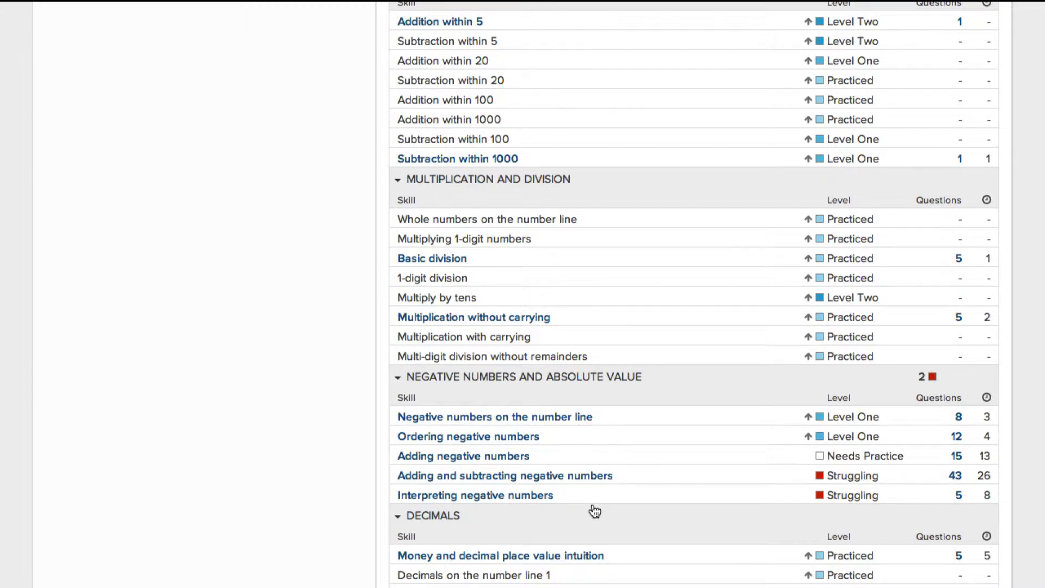
scroll(594, 511, down, 7)
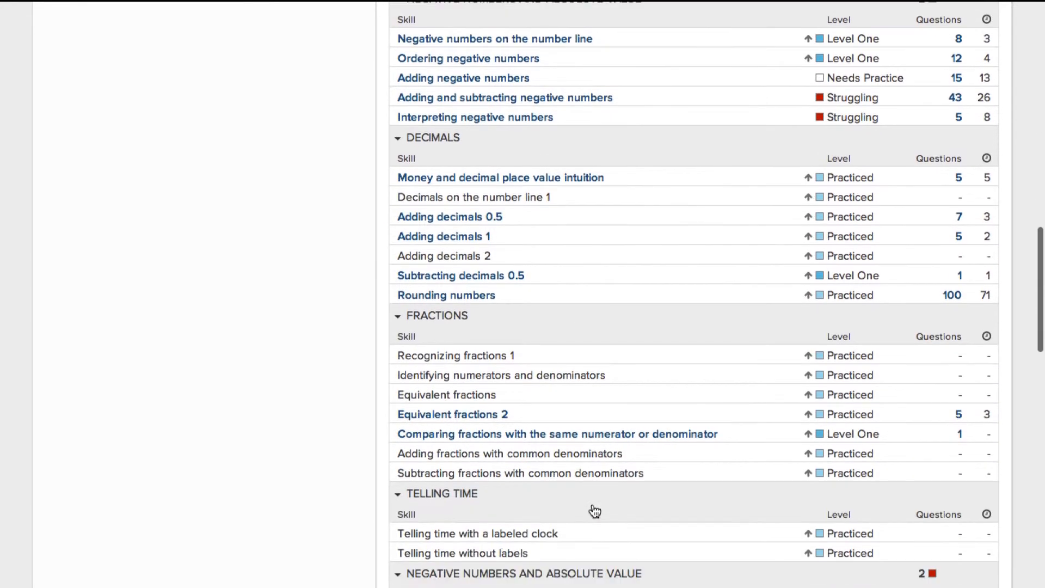
scroll(594, 512, down, 2)
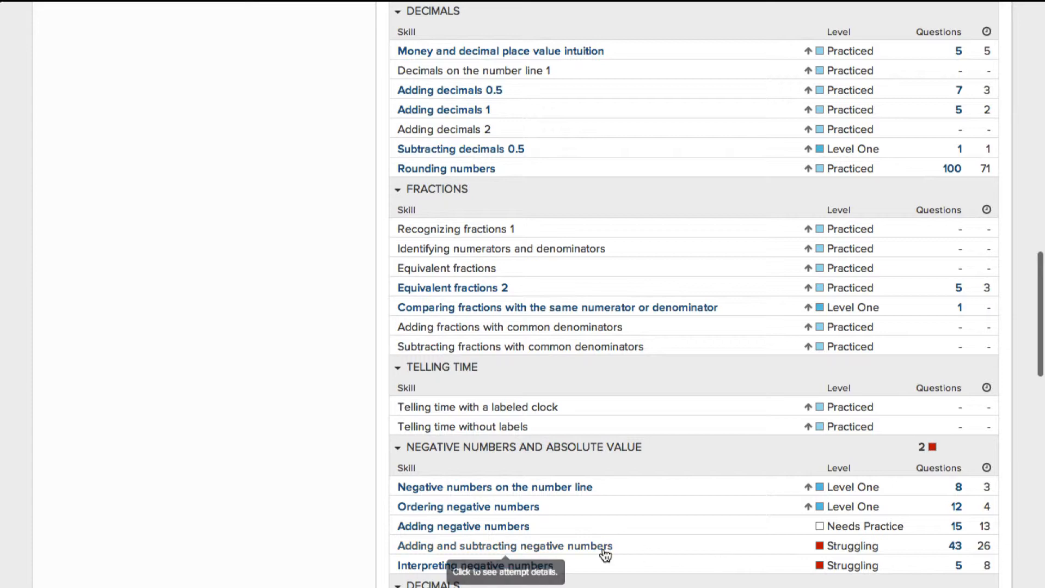
scroll(601, 572, down, 6)
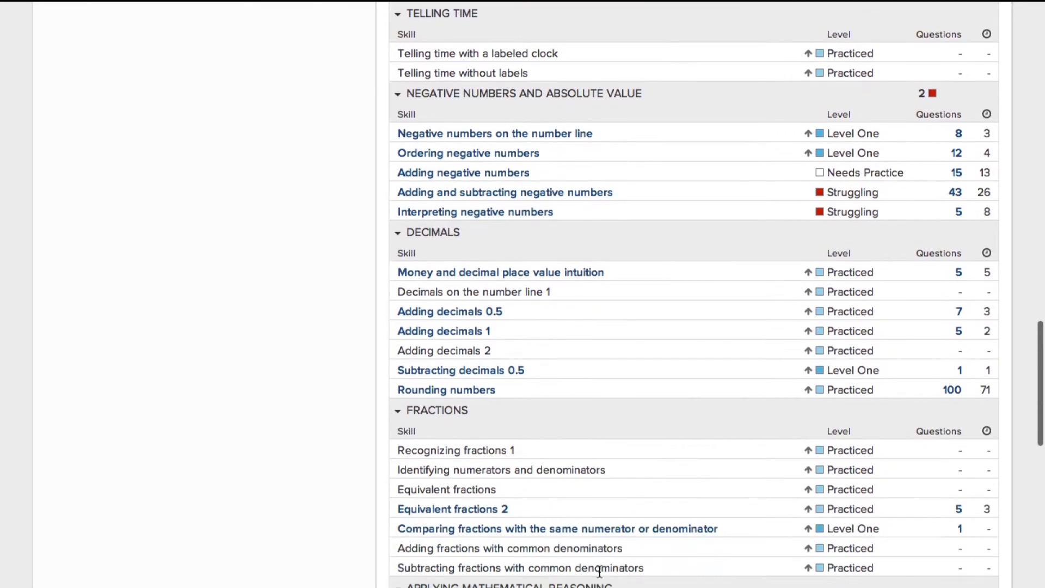
scroll(599, 572, down, 6)
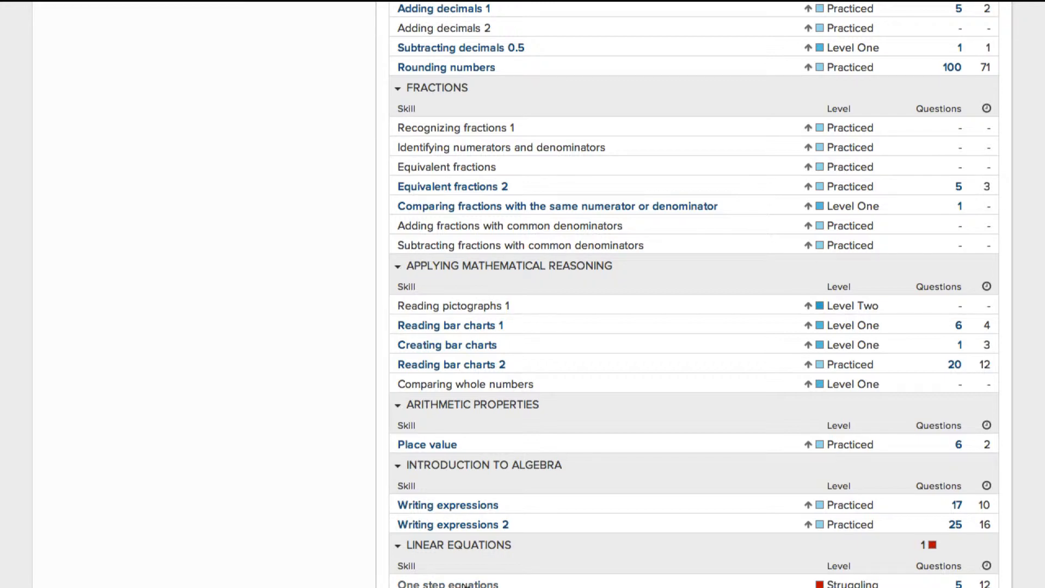
scroll(694, 294, down, 10)
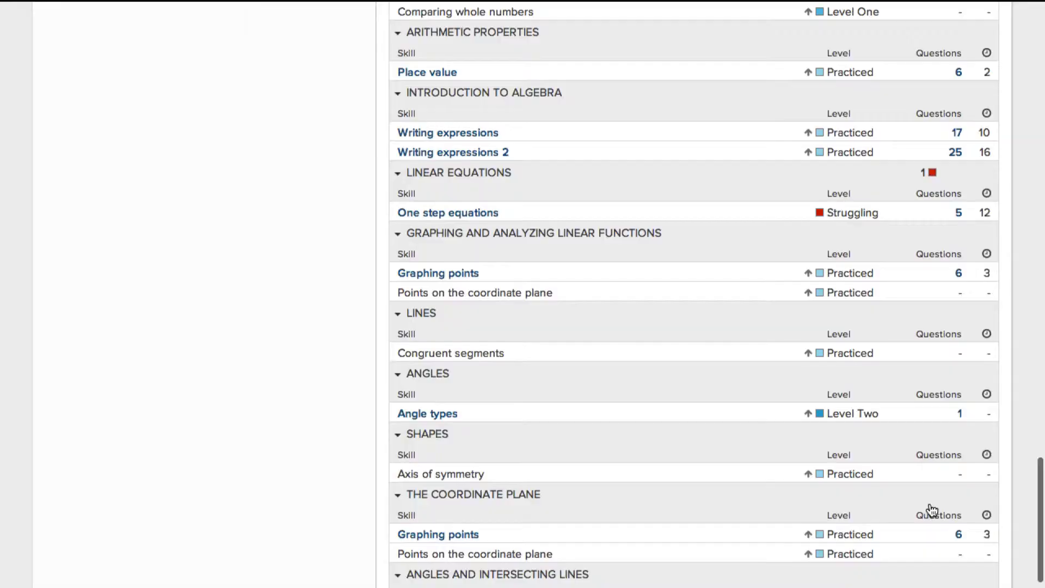
scroll(932, 510, up, 8)
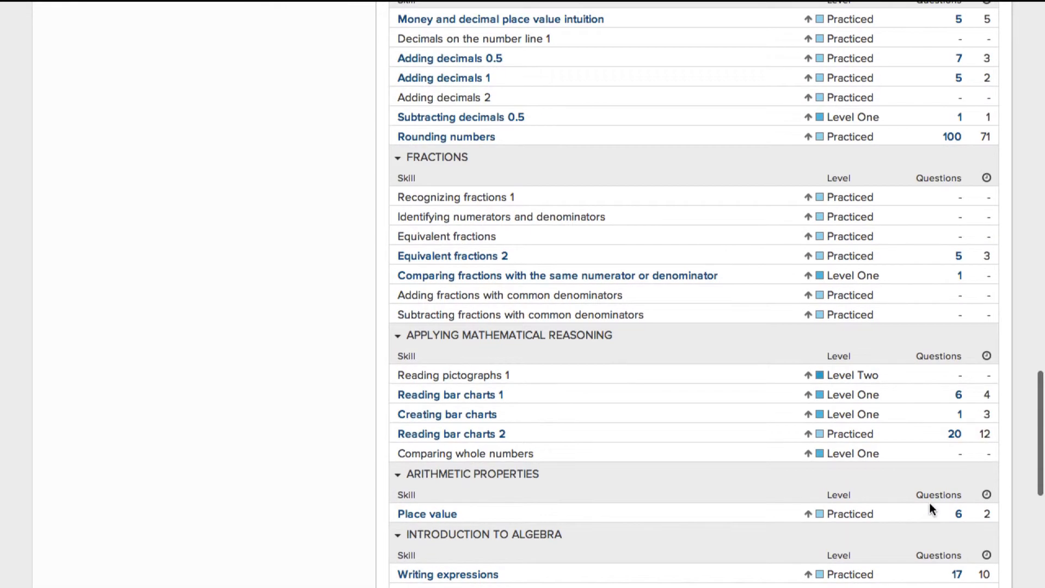
scroll(929, 508, up, 6)
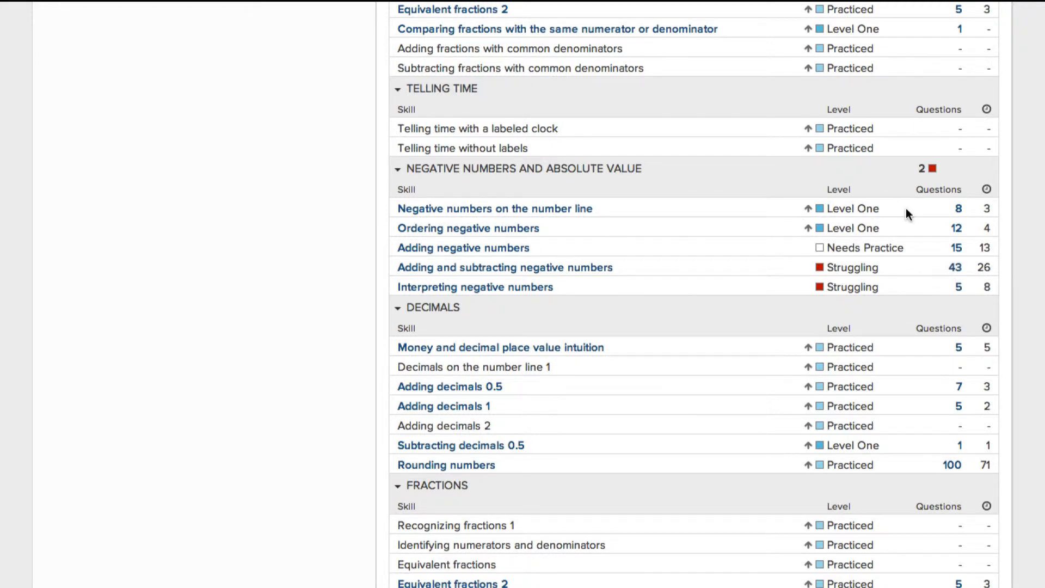
- Open the student's attempt graph for Adding and subtracting negative numbers and view problem 18
click(955, 269)
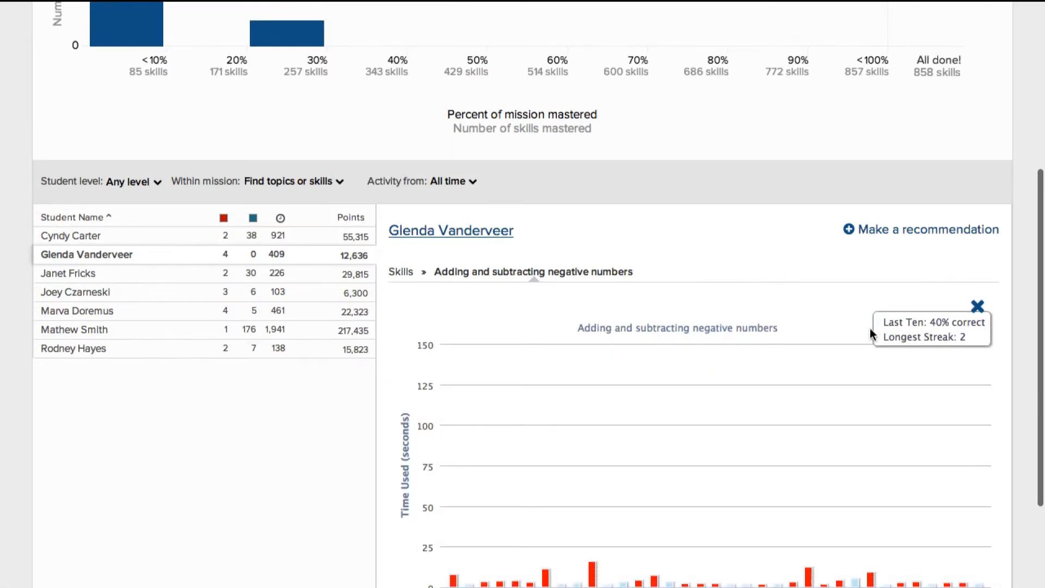
scroll(323, 581, down, 2)
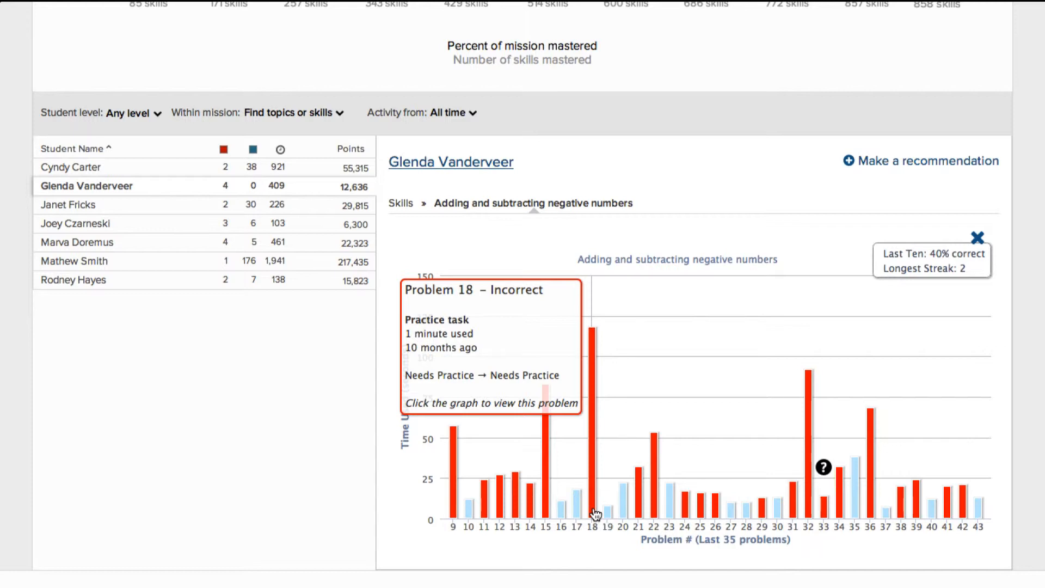
click(594, 477)
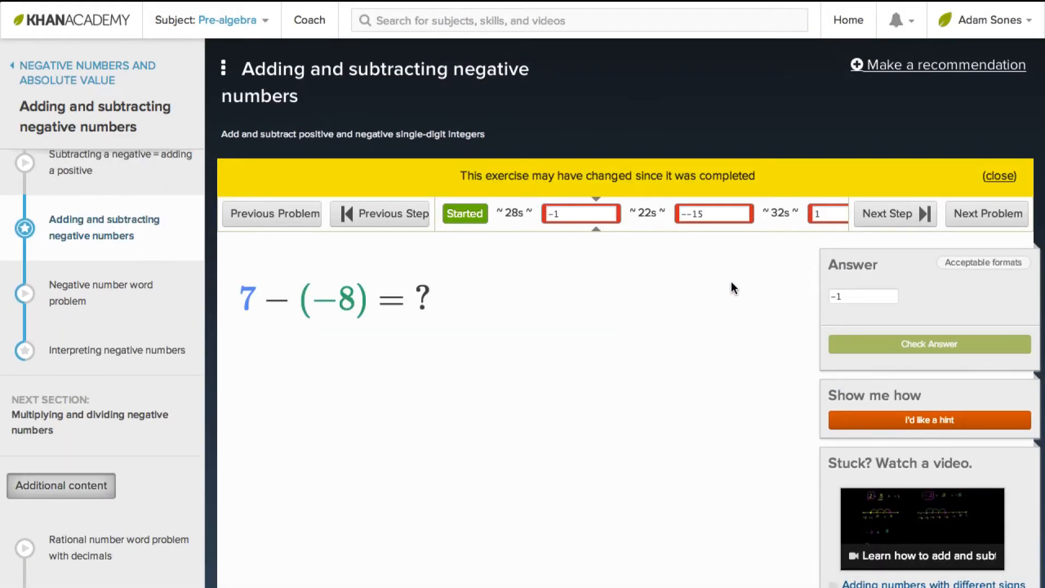
- Dismiss the exercise-change notice and step through the student's attempts at 7 − (−8) to the fourth answer, -1
click(1000, 176)
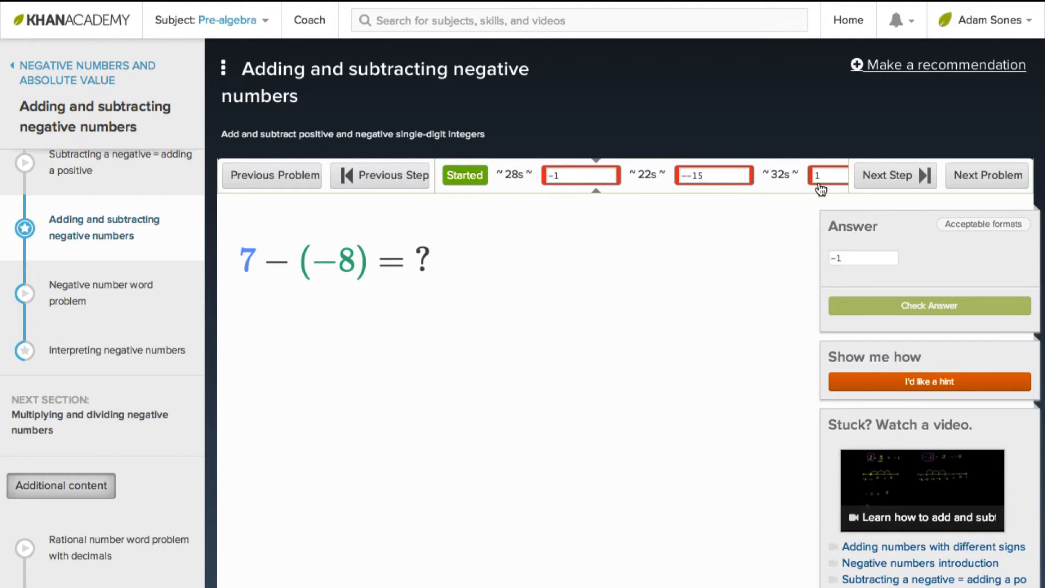
click(876, 185)
click(876, 185)
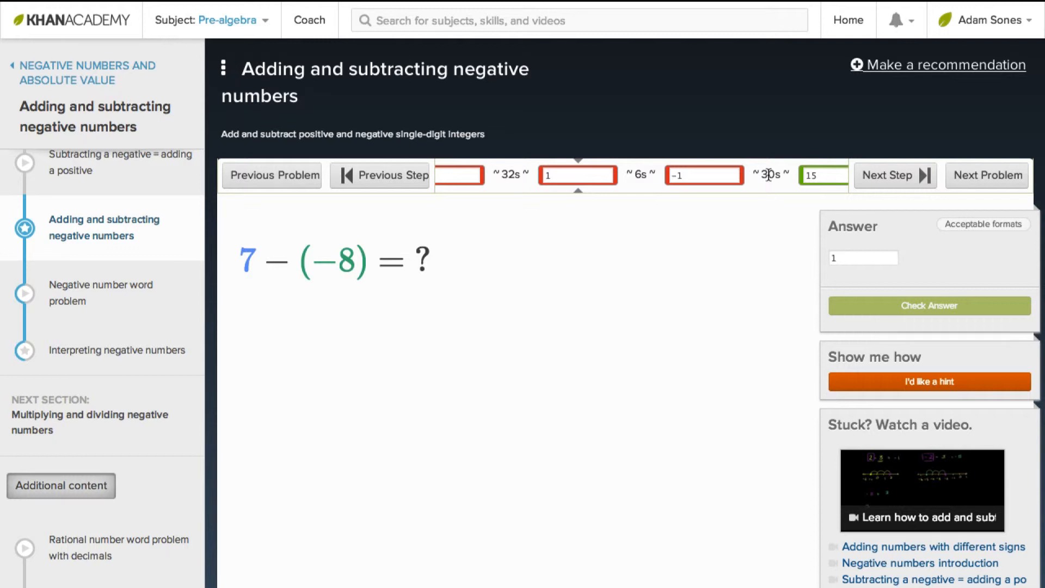
click(865, 183)
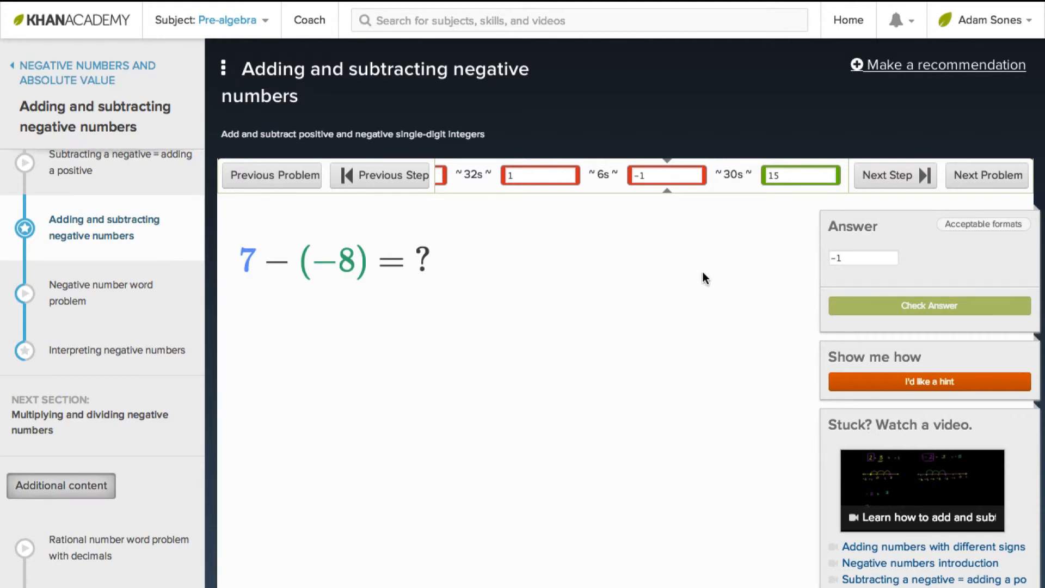
- Move on to the student's following problem and dismiss its exercise-change notice
click(988, 179)
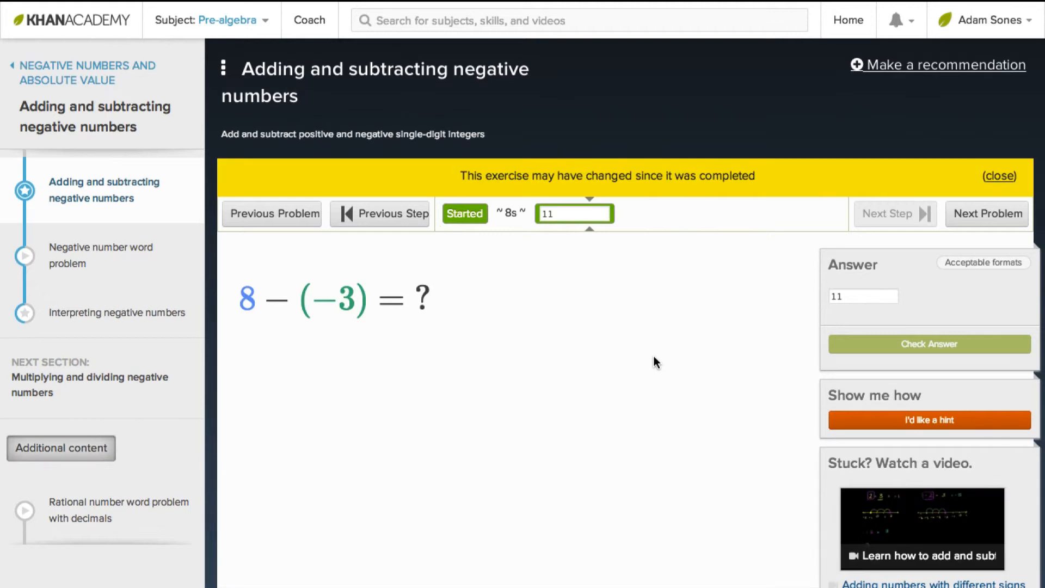
click(999, 176)
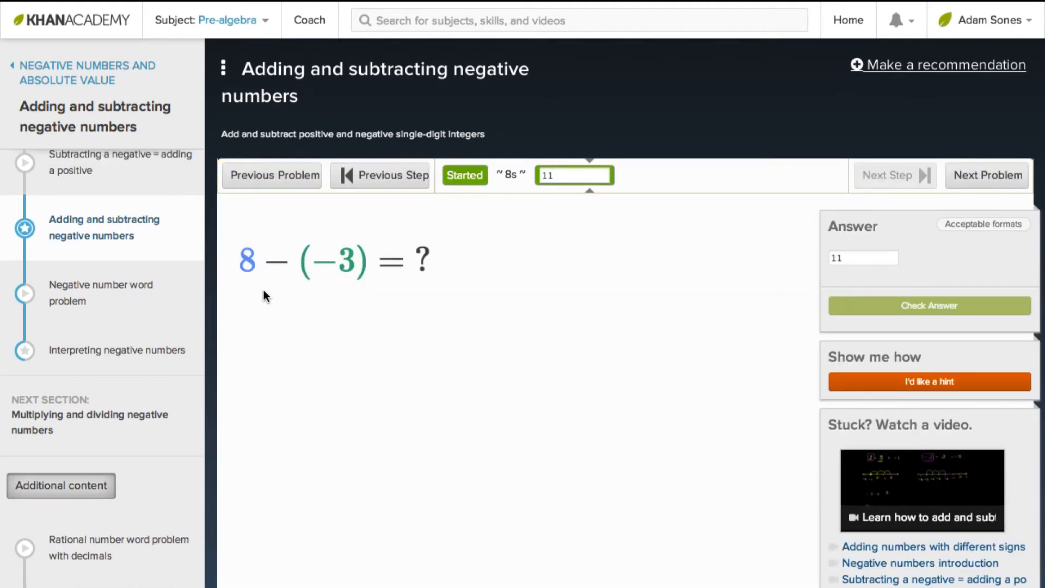